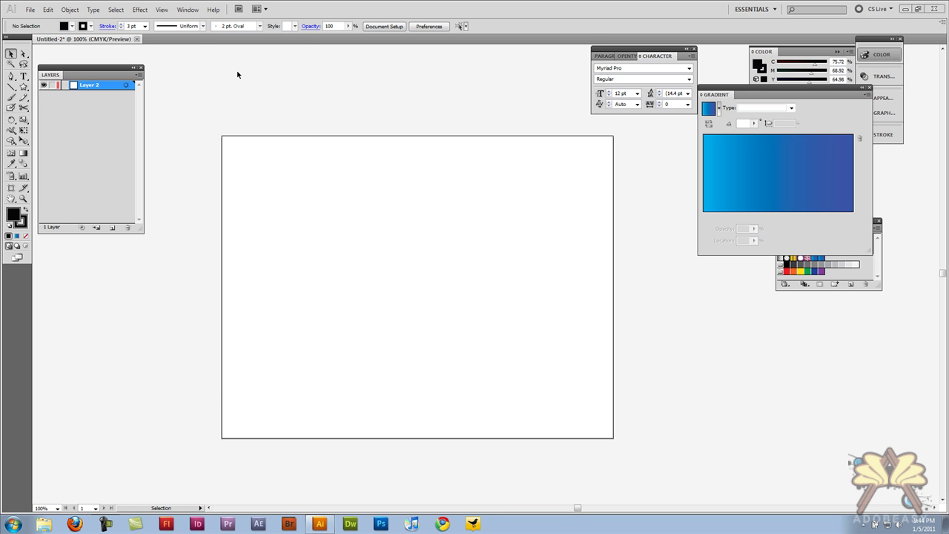
Show the default two-point perspective grid from the View menu, then toggle it with Ctrl+Shift+I.
left_click(161, 10)
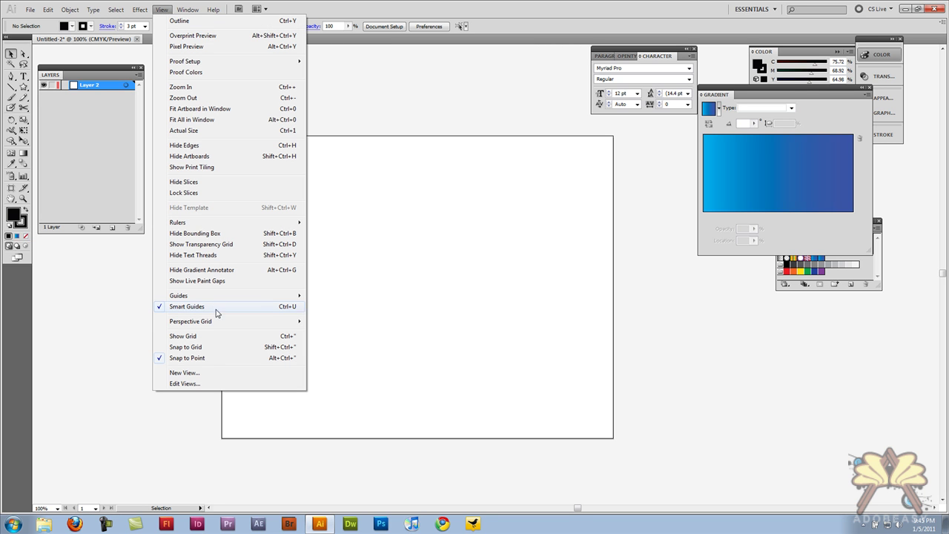
mouse_move(214, 321)
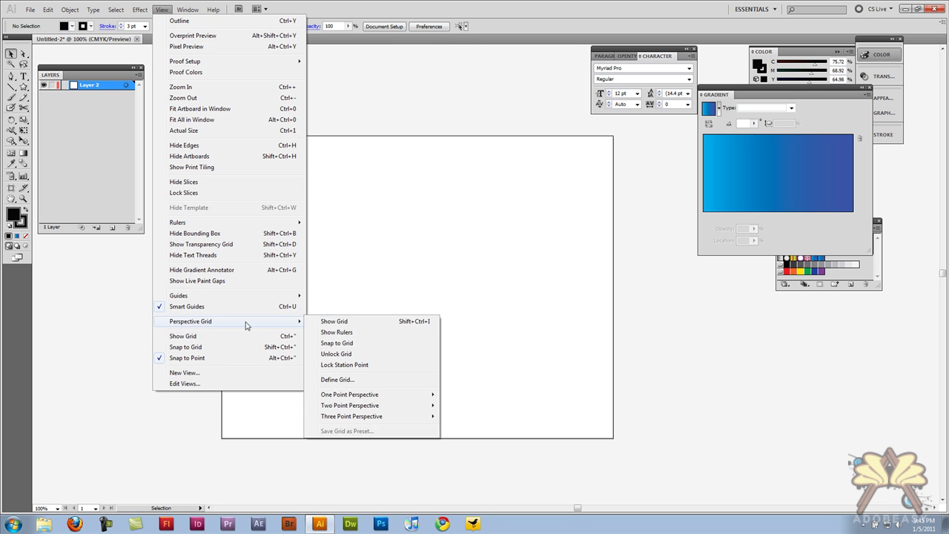
left_click(342, 324)
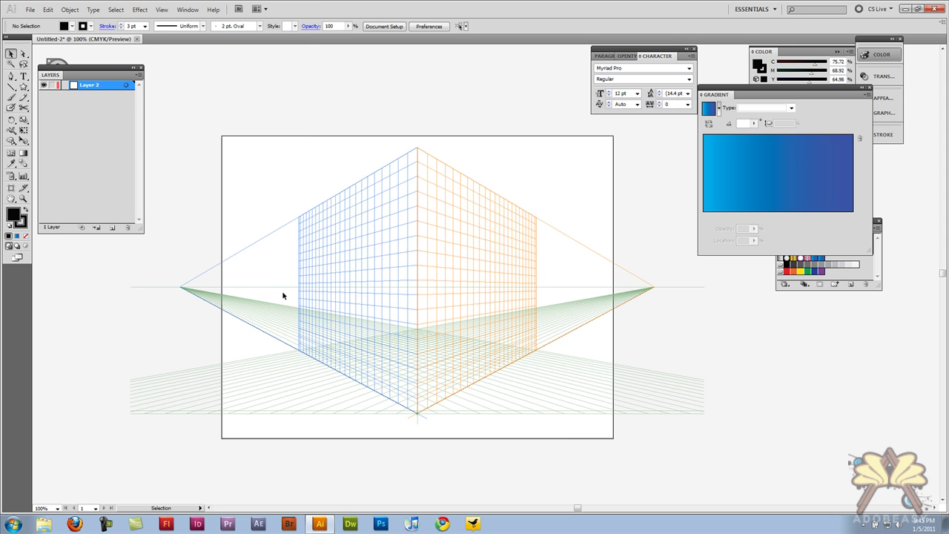
key("ctrl+shift+i")
key("ctrl+shift+i")
With the Perspective Grid Tool, raise the grid's ground level by about 14 pt.
left_click(23, 141)
left_click(29, 142)
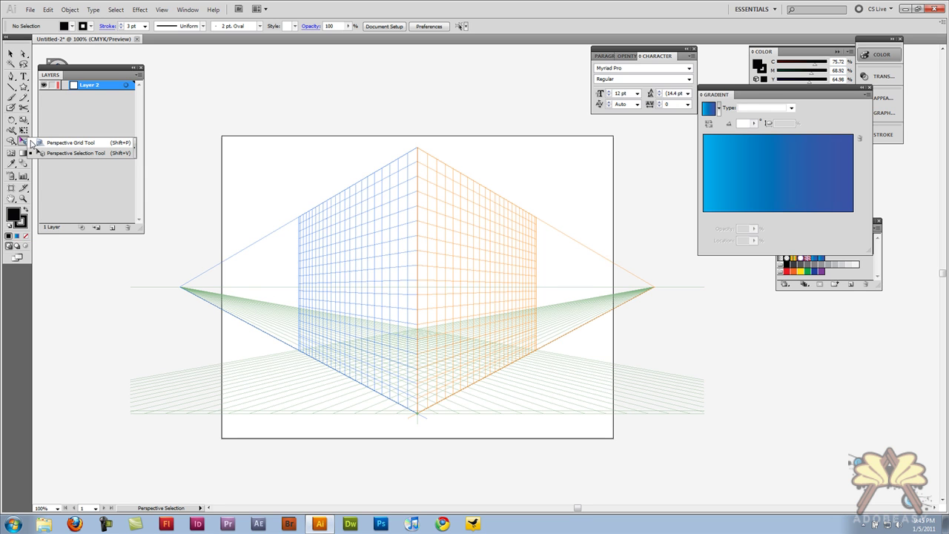
left_click(49, 143)
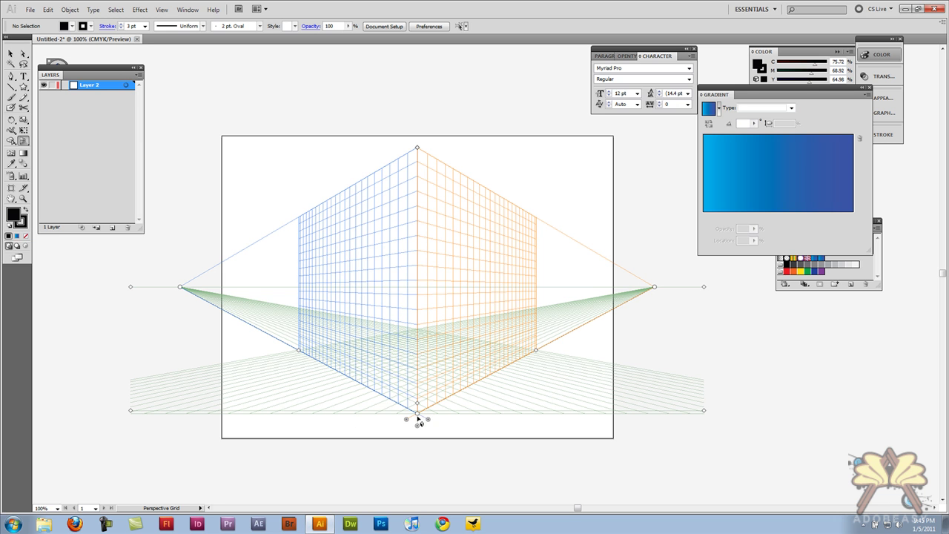
mouse_move(417, 426)
left_mouse_down()
mouse_move(419, 319)
mouse_move(421, 412)
left_mouse_up()
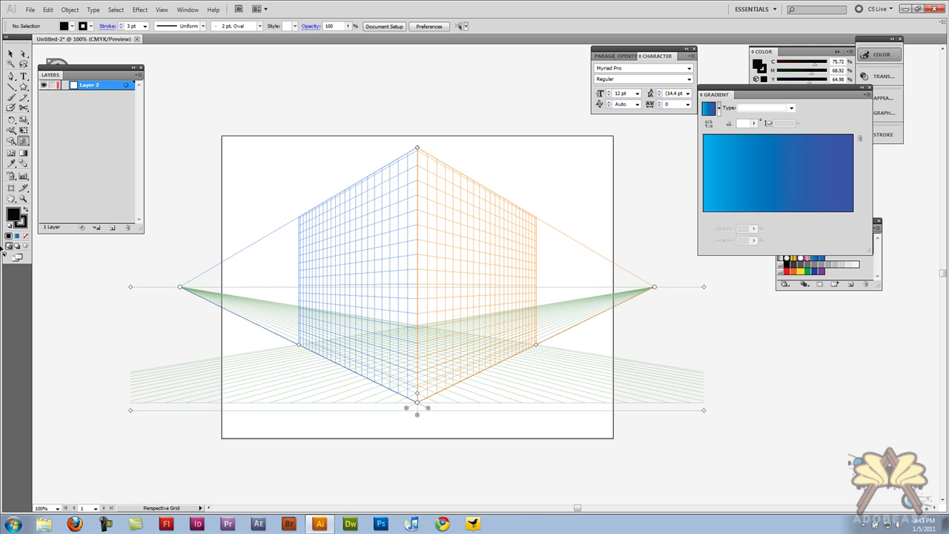
Return to the Perspective Selection Tool, move the Layers panel aside, and make the left plane active.
left_click(23, 142)
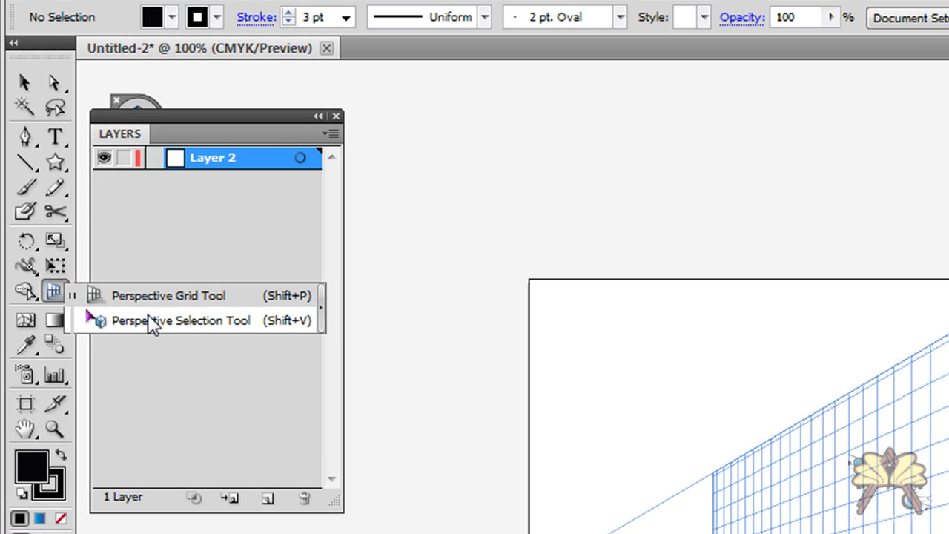
left_click(64, 153)
left_click_drag(178, 117, 218, 390)
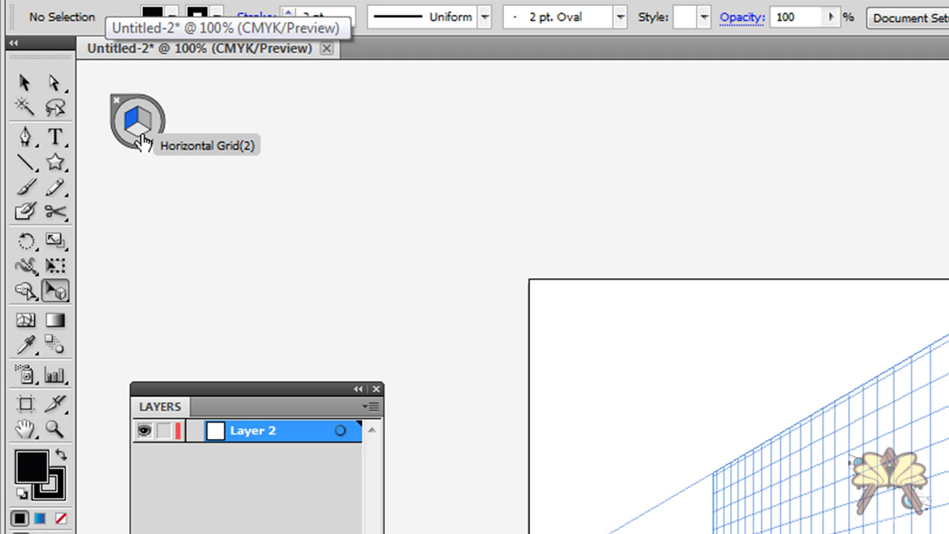
left_click(142, 140)
key("3")
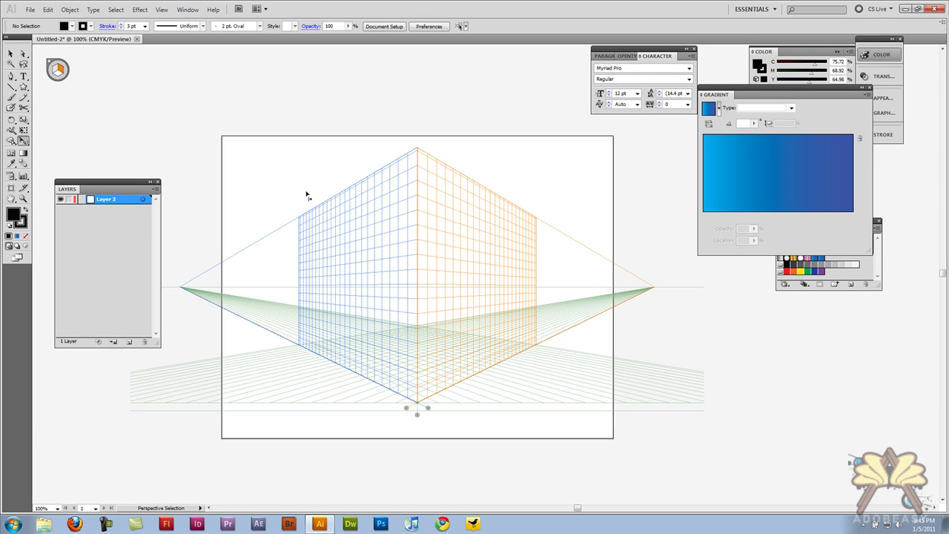
key("1")
Use the blue linear gradient as fill and draw a rectangle covering the left wall.
left_click(821, 261)
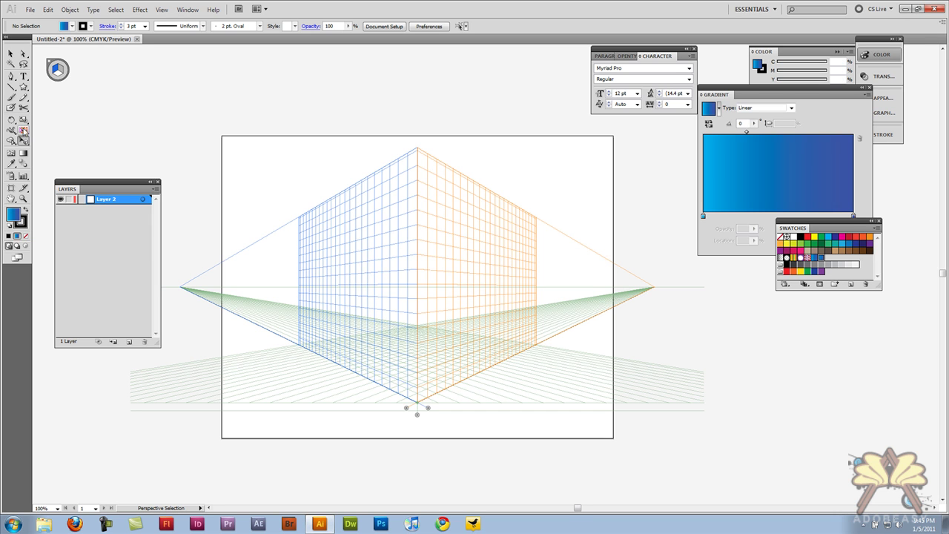
left_click(24, 86)
left_click_drag(24, 87, 50, 93)
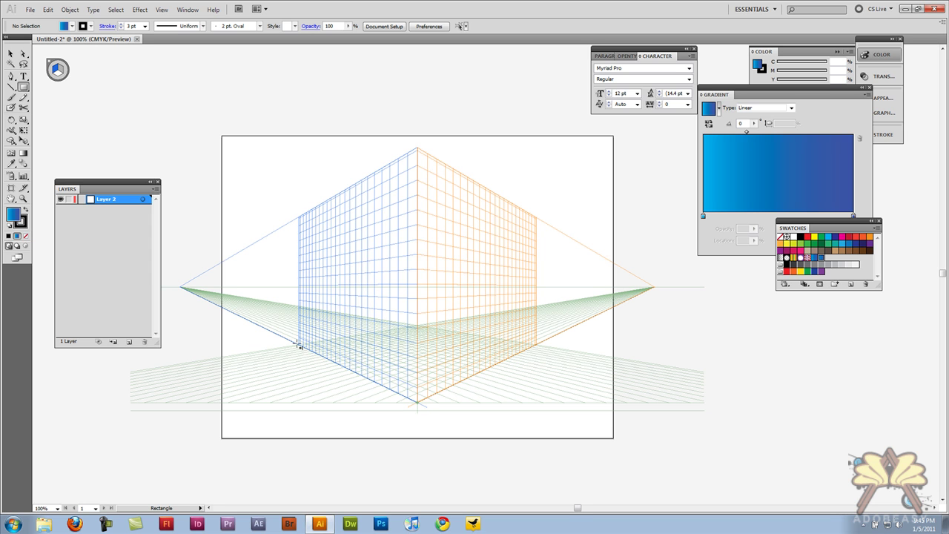
mouse_move(298, 343)
left_mouse_down()
mouse_move(376, 191)
mouse_move(417, 148)
left_mouse_up()
Switch to the right plane and draw a matching gradient rectangle covering the right wall.
key("ctrl+shift+a")
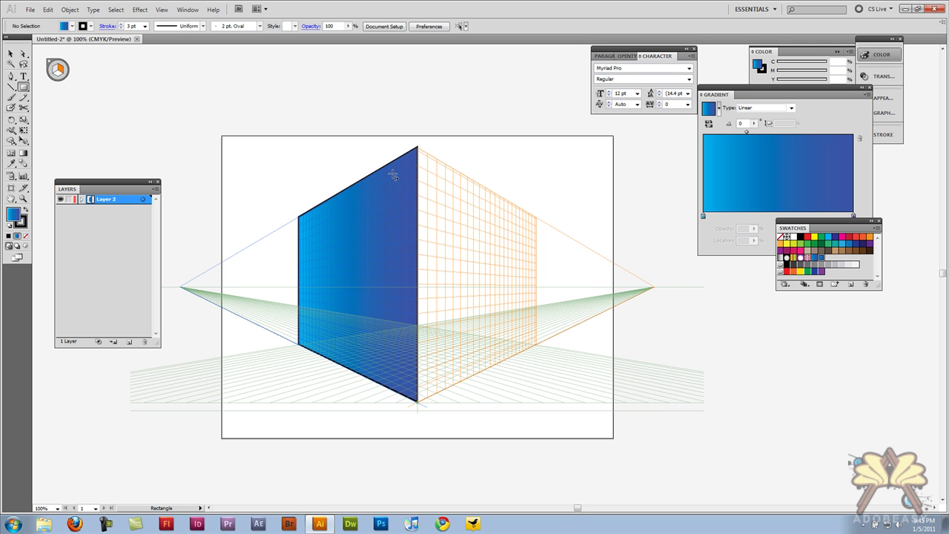
key("3")
left_click_drag(420, 151, 616, 311)
left_click(10, 54)
left_click_drag(514, 404, 515, 404)
left_click(517, 428)
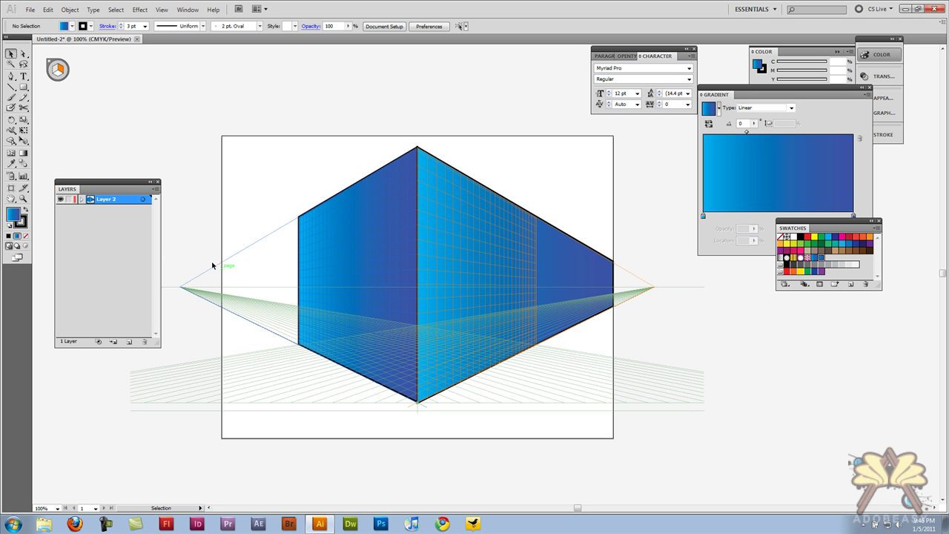
Lock Layer 2, add Layer 3, and pick the Star tool with a black fill.
left_click(69, 199)
left_click(130, 343)
left_click(25, 87)
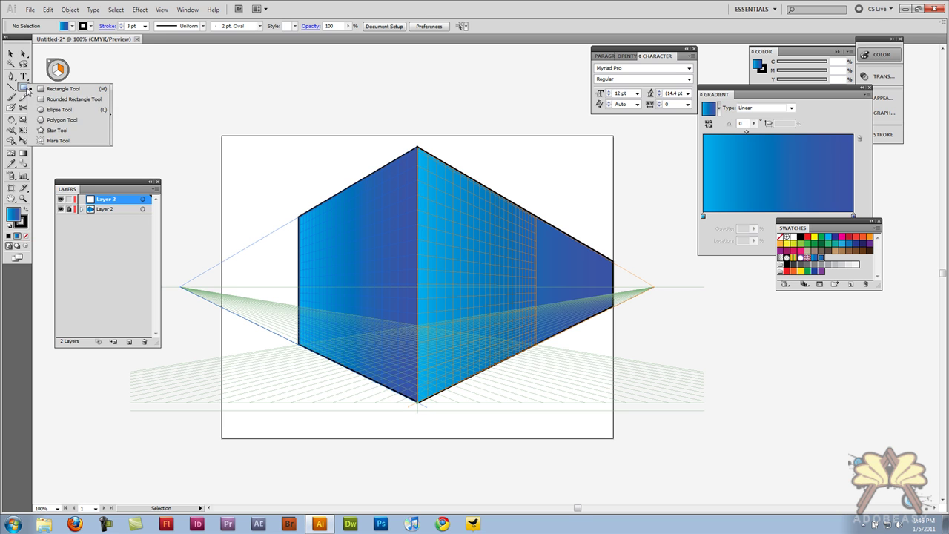
left_click(57, 130)
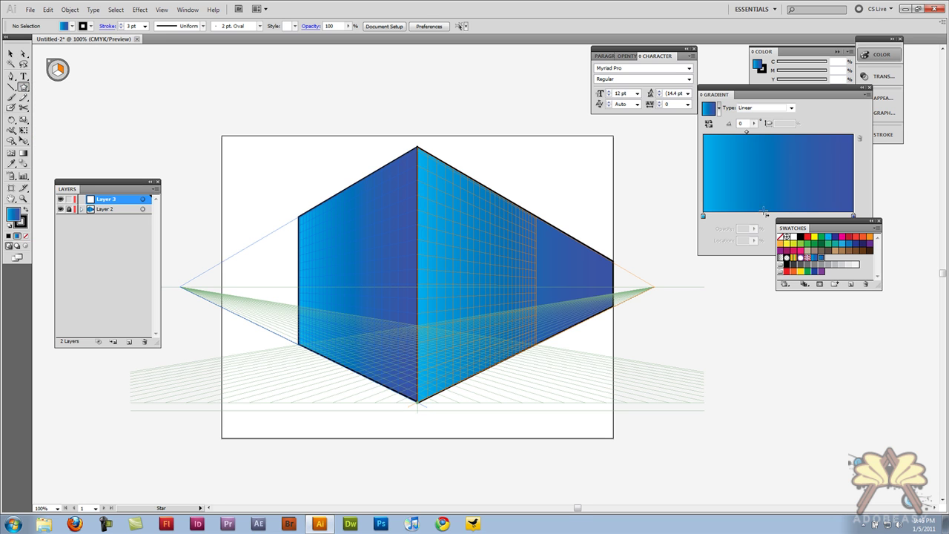
left_click(807, 237)
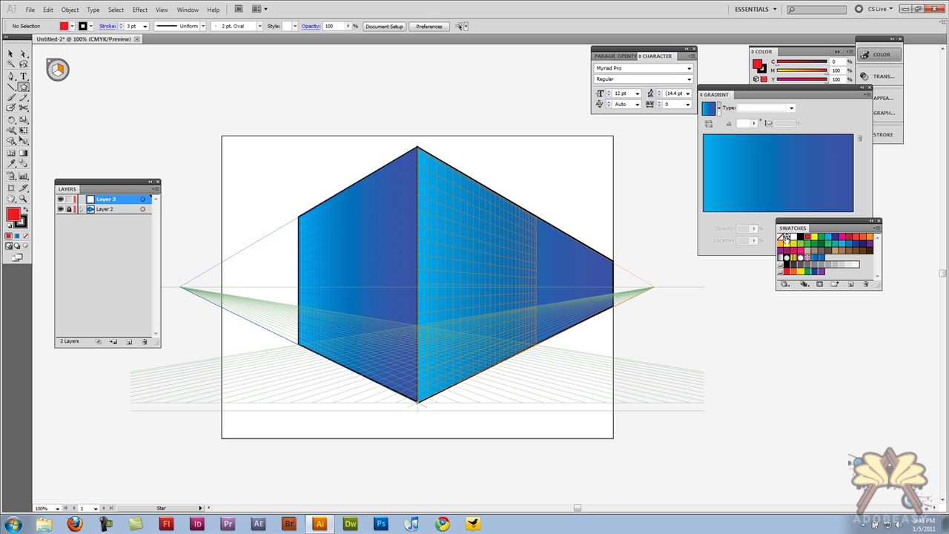
left_click(801, 238)
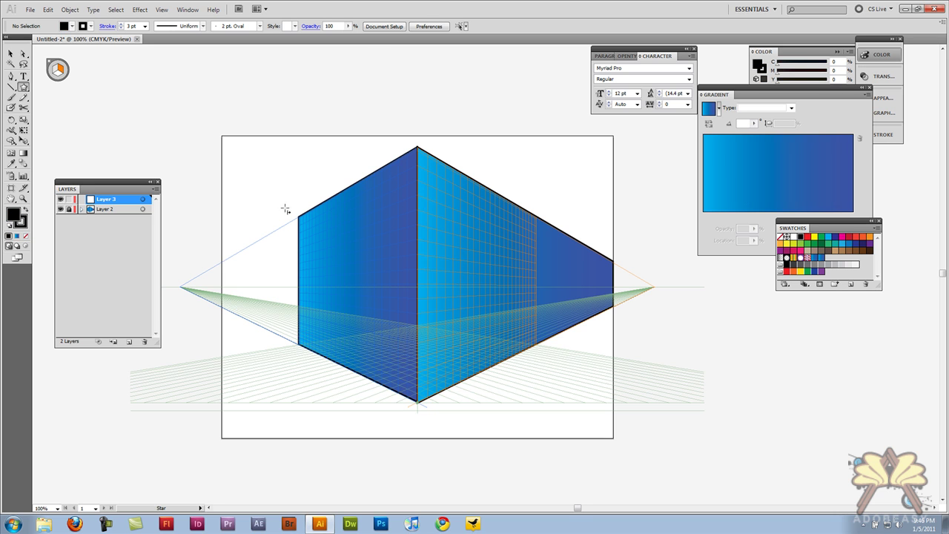
Draw a small black star on the left wall and Alt-drag a larger copy toward the corner.
left_click(23, 140)
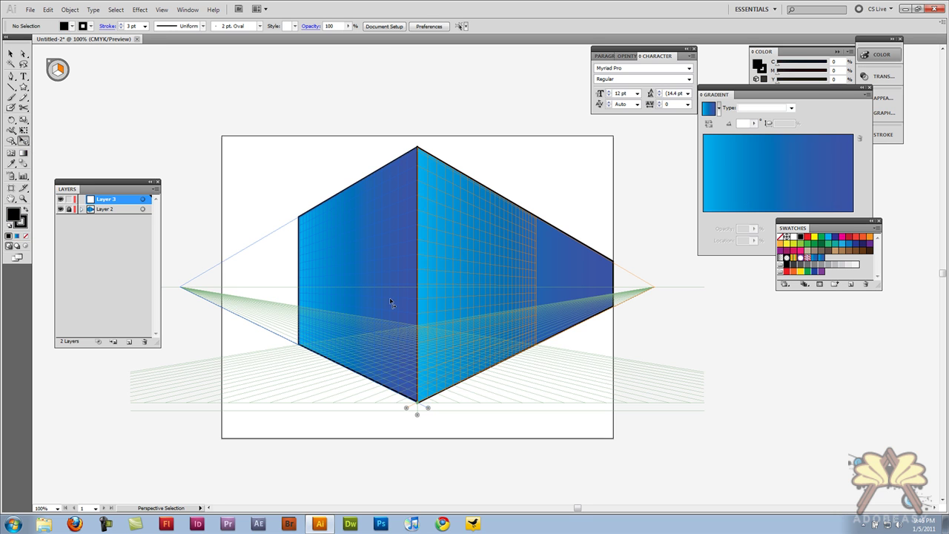
left_click(23, 87)
mouse_move(315, 256)
left_mouse_down()
mouse_move(311, 245)
mouse_move(323, 269)
mouse_move(314, 246)
mouse_move(317, 262)
left_mouse_up()
key("v")
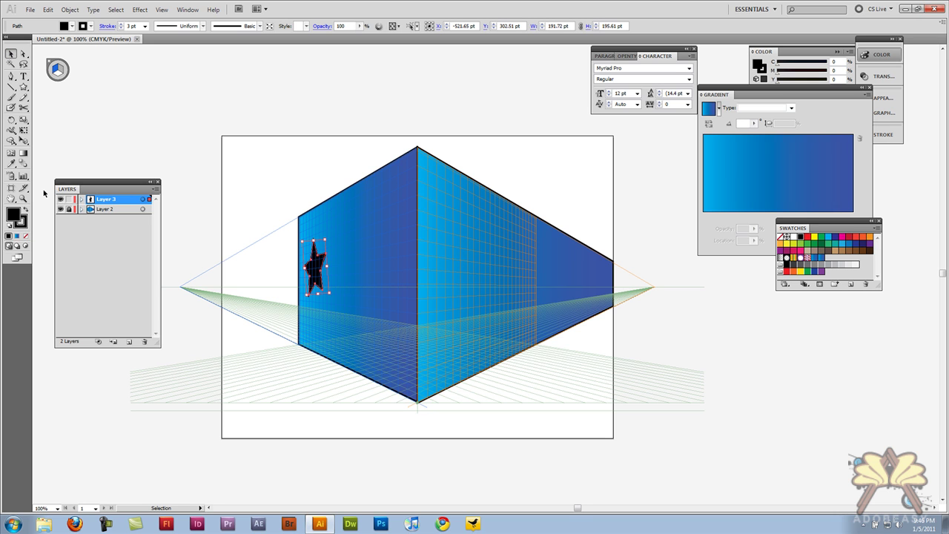
left_click(23, 141)
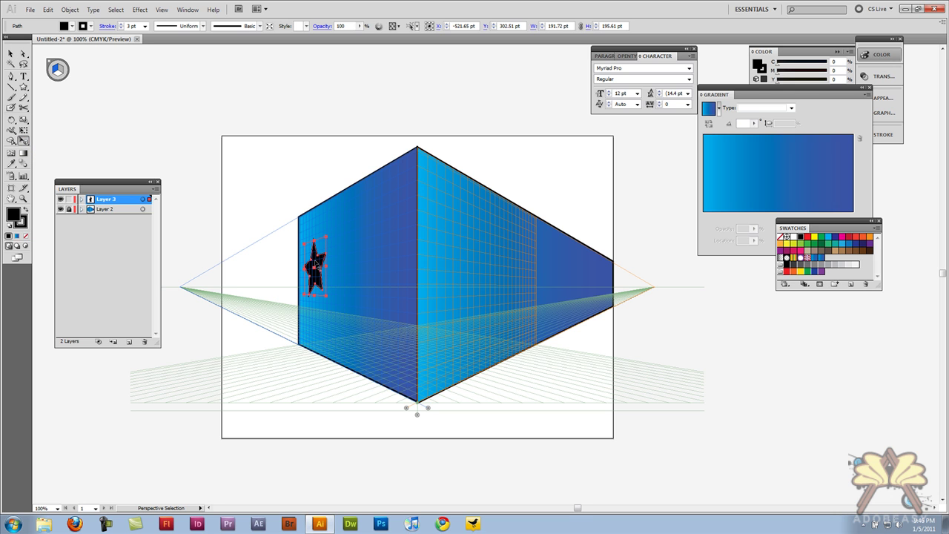
left_click_drag(315, 261, 381, 245)
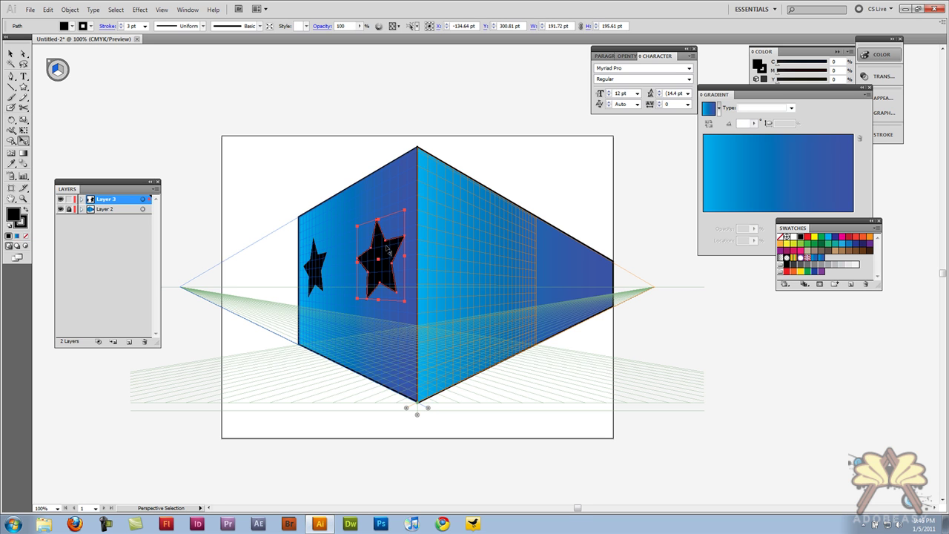
Draw a large black star near the right wall's corner and Alt-drag a smaller copy toward its far end.
left_click(24, 86)
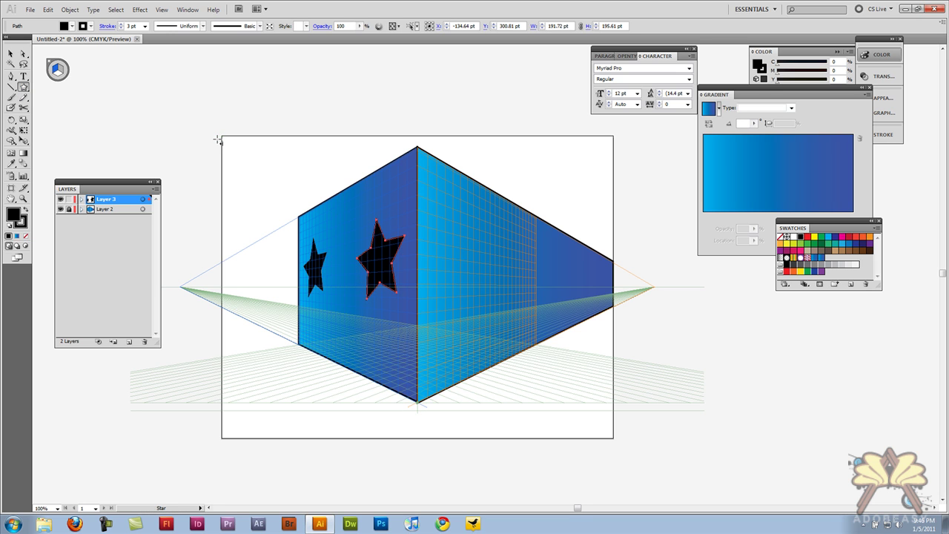
key("ctrl+shift+a")
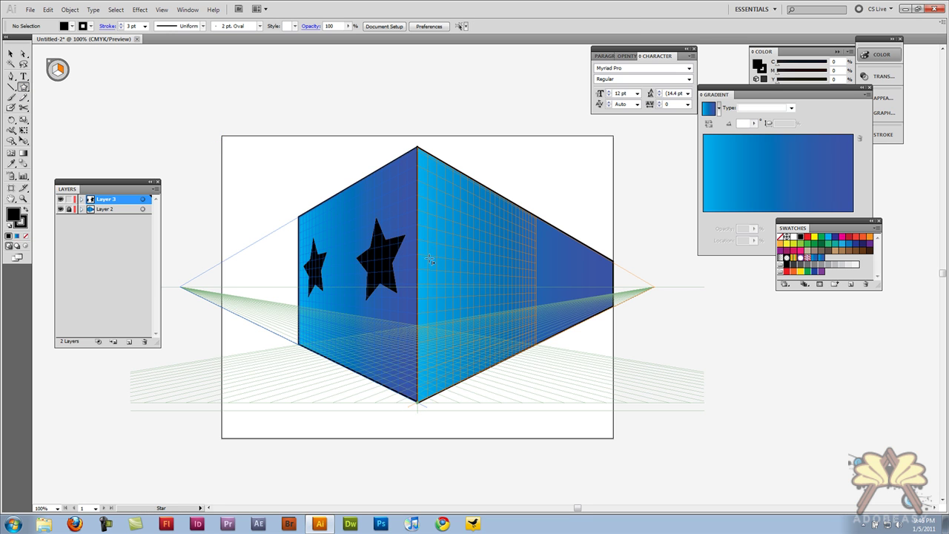
left_click_drag(431, 237, 448, 273)
key("v")
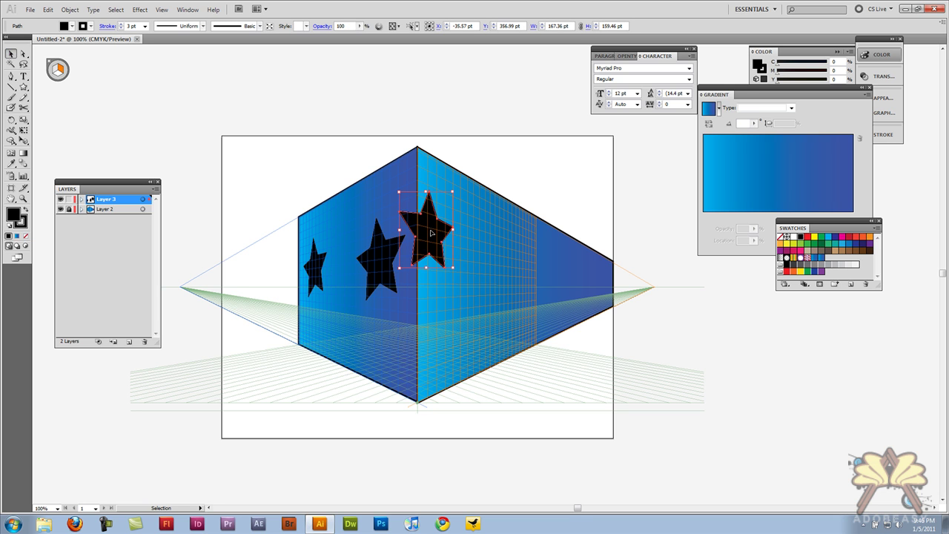
left_click_drag(431, 231, 452, 261)
left_click(24, 142)
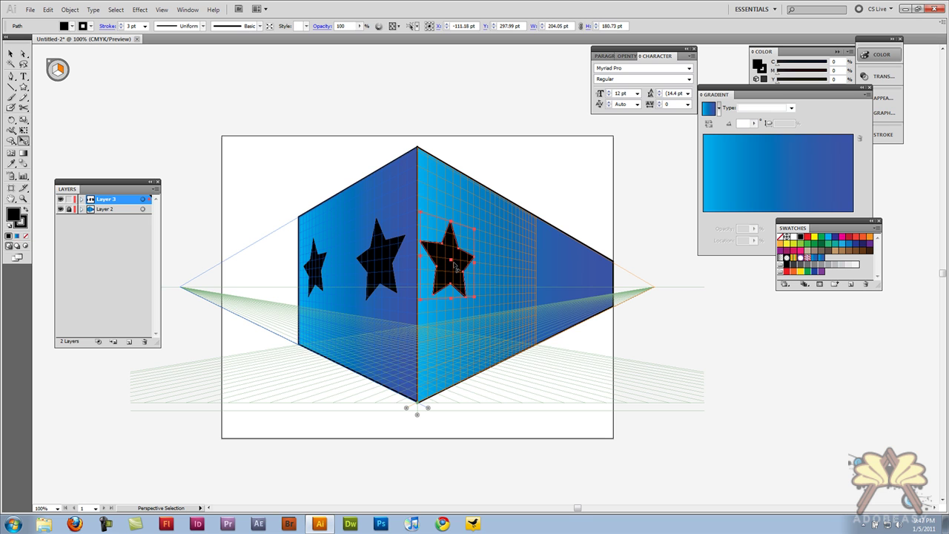
left_click_drag(453, 265, 554, 285)
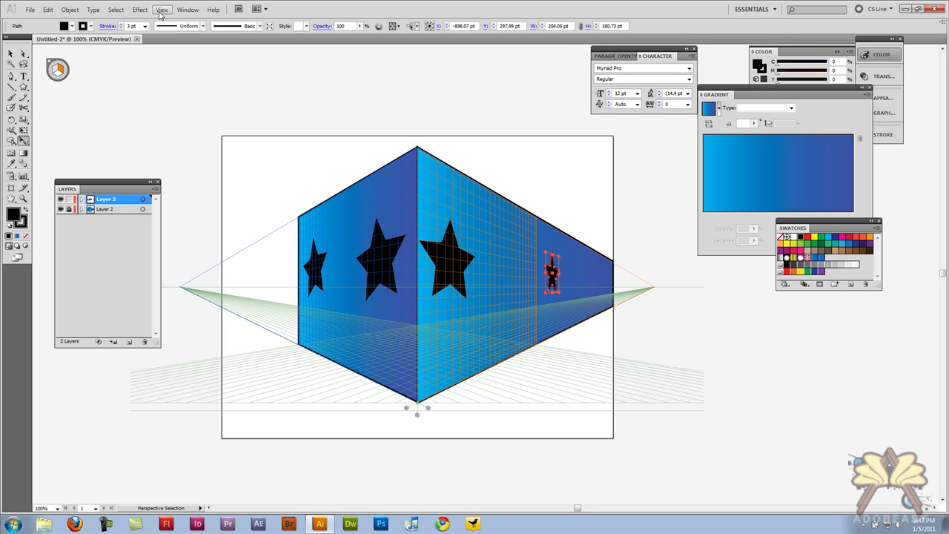
In Define Perspective Grid, save the current settings as preset 'new tutorial grid' and confirm.
left_click(160, 12)
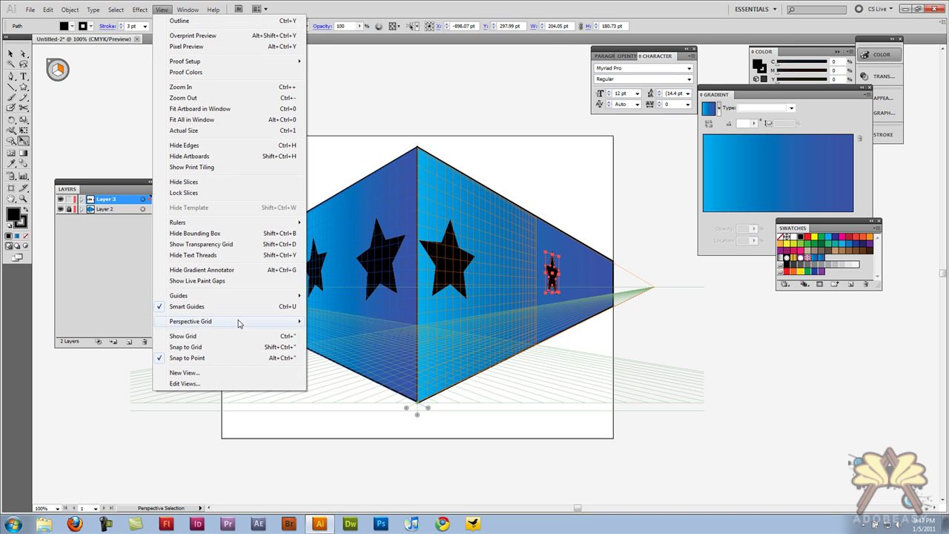
mouse_move(245, 324)
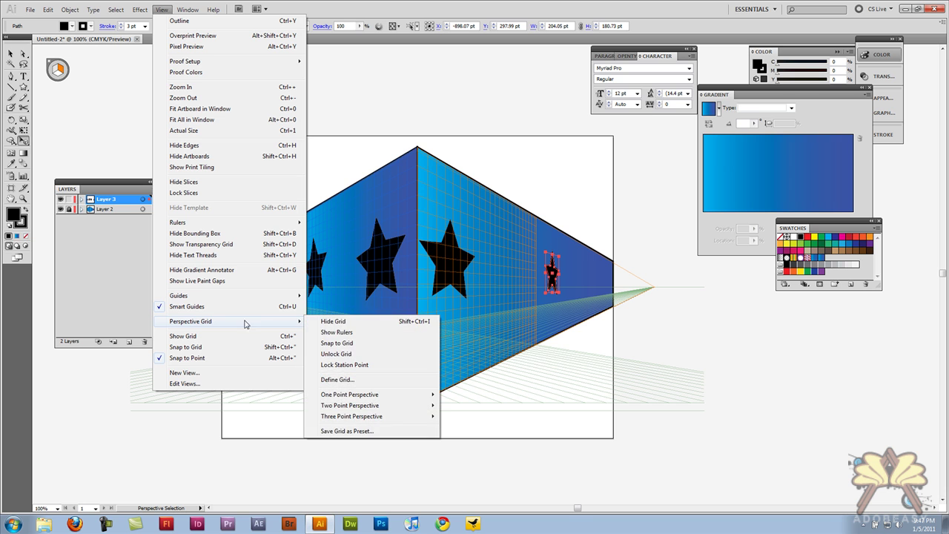
left_click(361, 383)
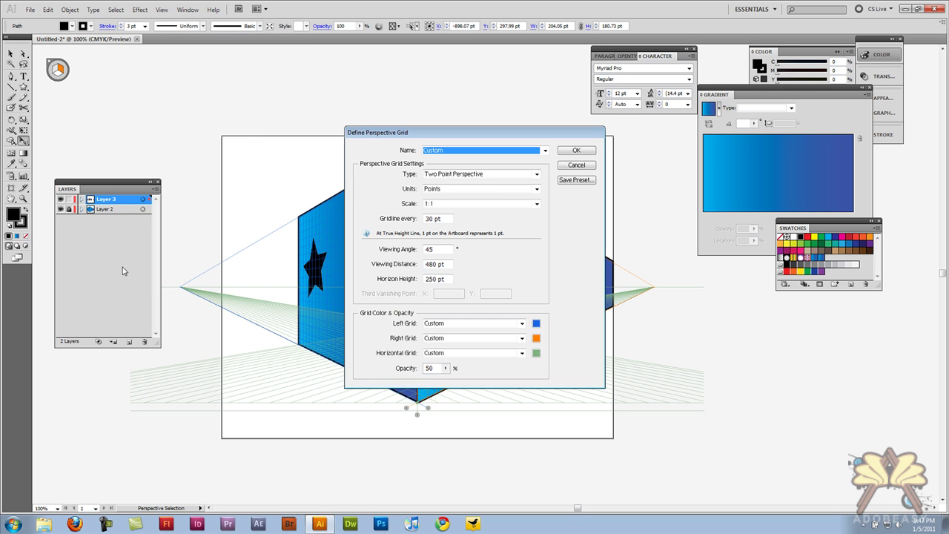
left_click(577, 181)
key("BackSpace")
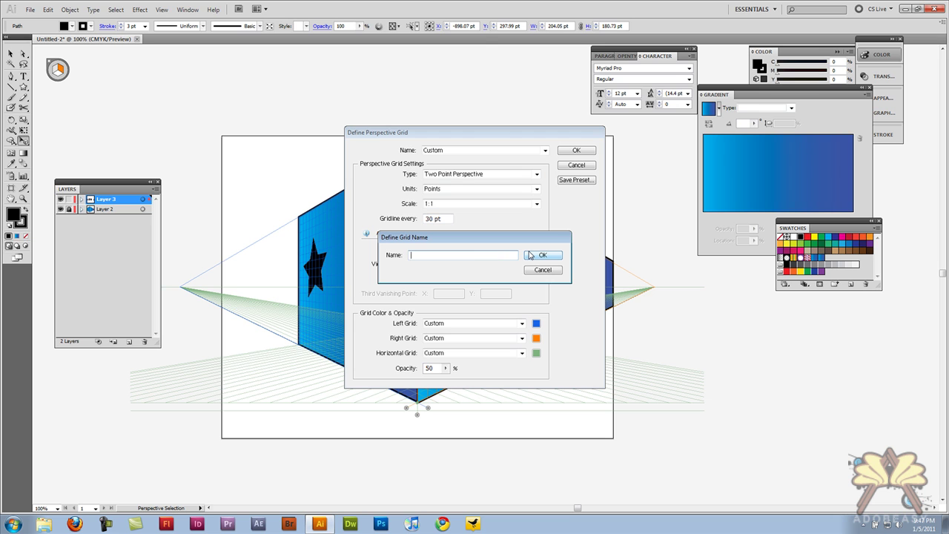
type("new tutorial grid")
left_click(530, 255)
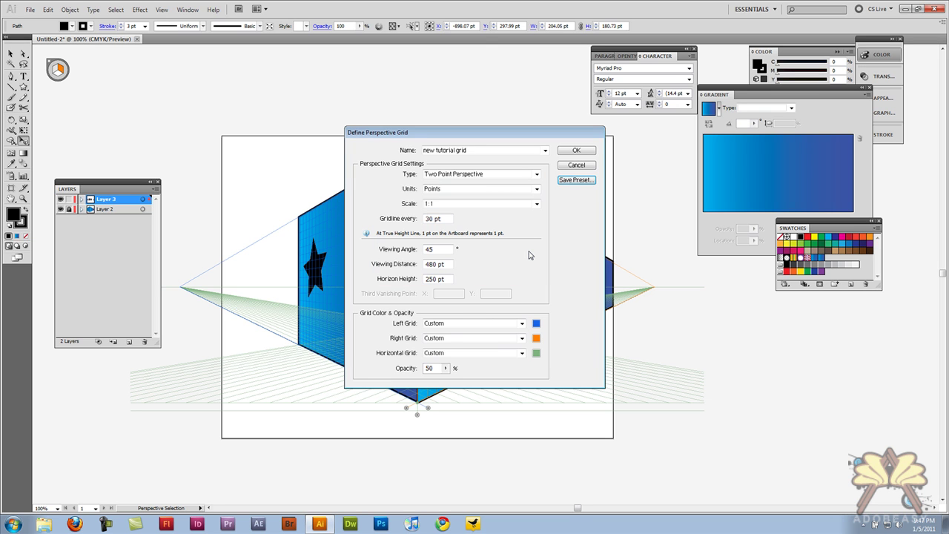
left_click(581, 152)
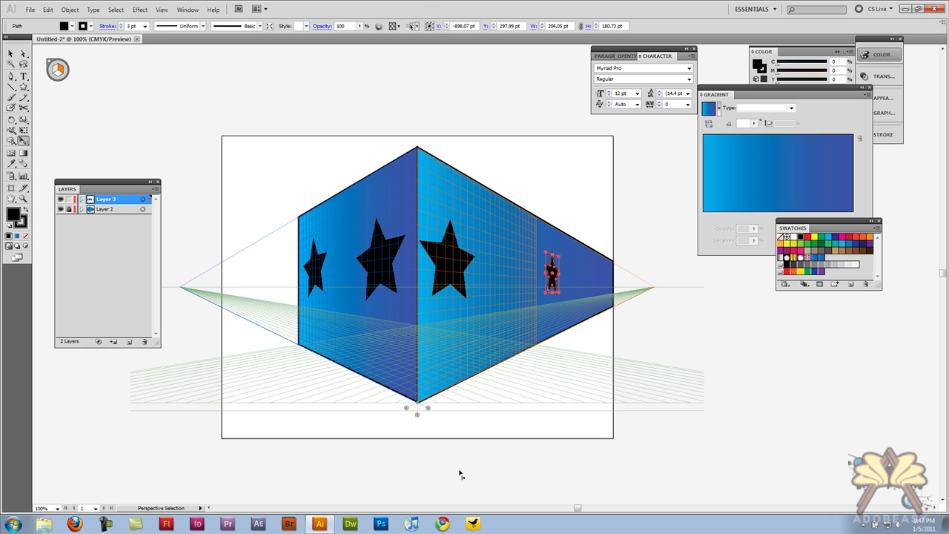
Apply the 'new tutorial grid' preset from View > Perspective Grid > Two Point Perspective.
left_click(161, 9)
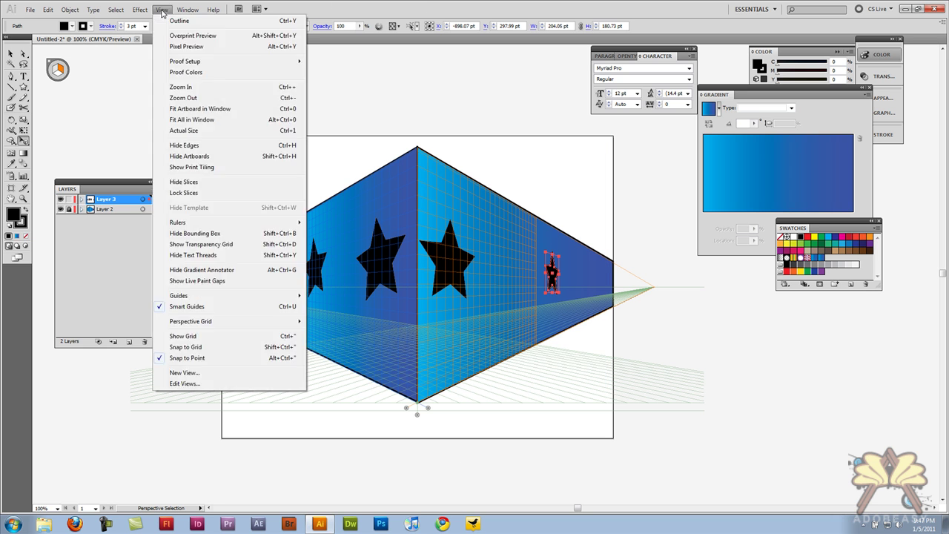
mouse_move(230, 327)
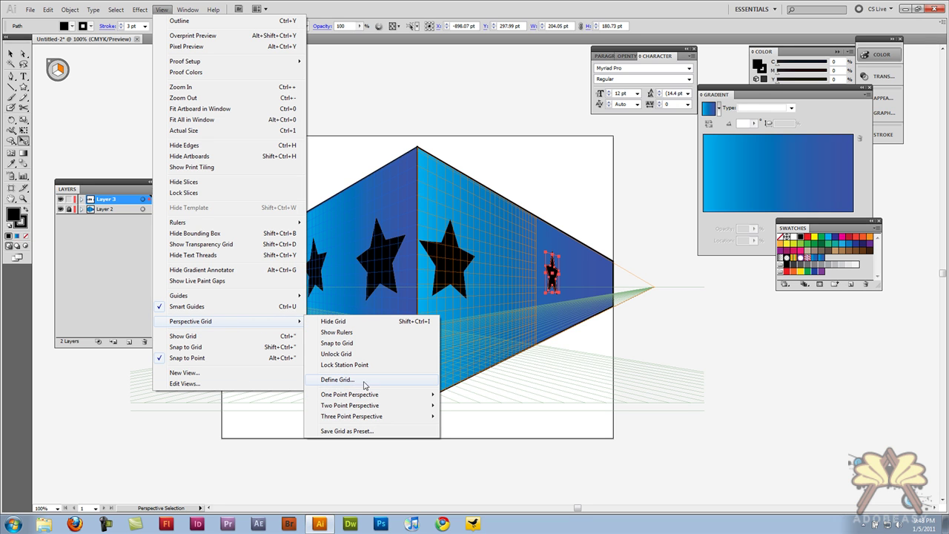
mouse_move(381, 407)
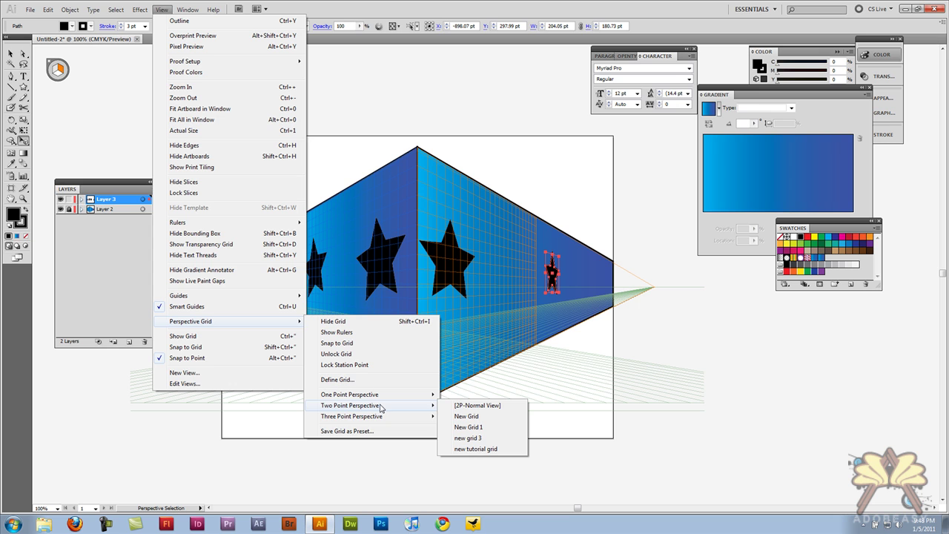
left_click(474, 453)
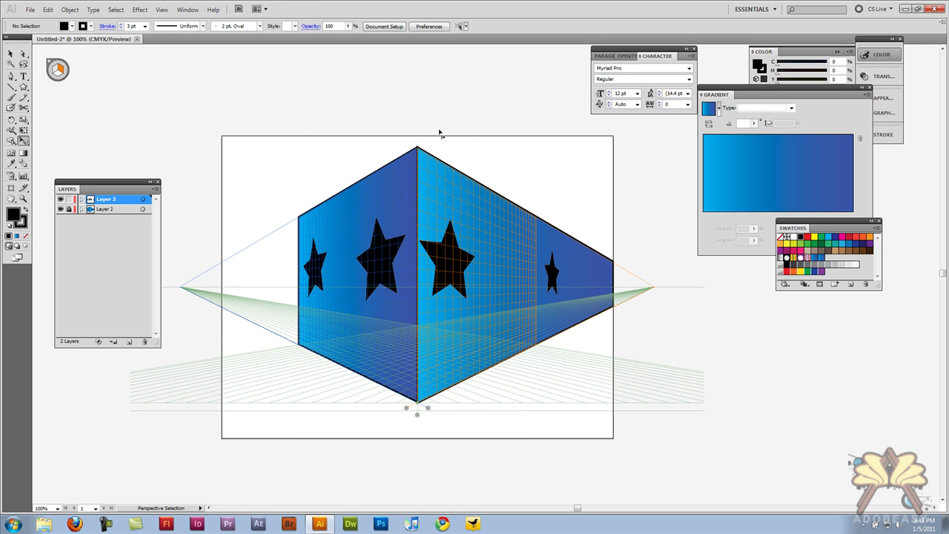